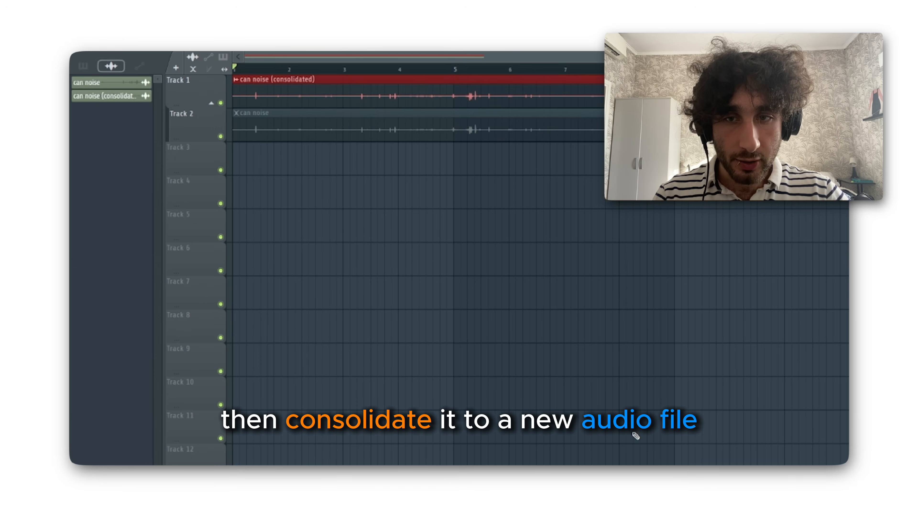
- Delete the original can noise clip from Track 2 in the playlist, keeping the consolidated clip on Track 1
{"action": "left_click", "coordinate": [612, 277], "text": "ctrl"}
{"action": "right_click", "coordinate": [376, 124]}
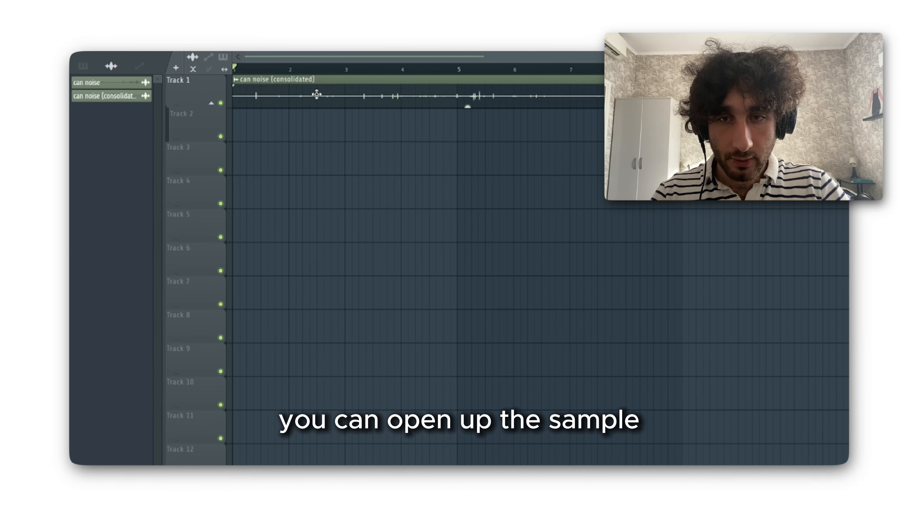
- Open the consolidated can noise sample in a new Fruity Slicer channel and slice it with Dull auto-slicing
{"action": "double_click", "coordinate": [317, 95]}
{"action": "right_click", "coordinate": [287, 319]}
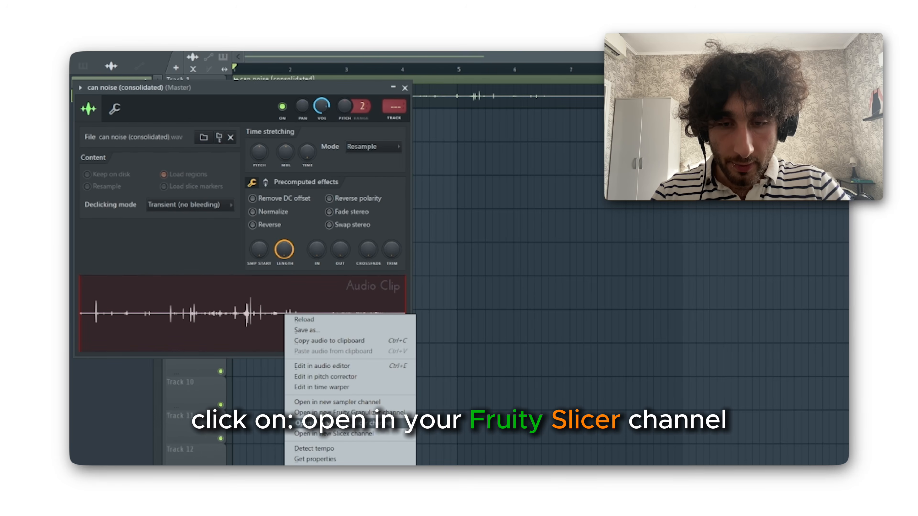
{"action": "left_click", "coordinate": [326, 423]}
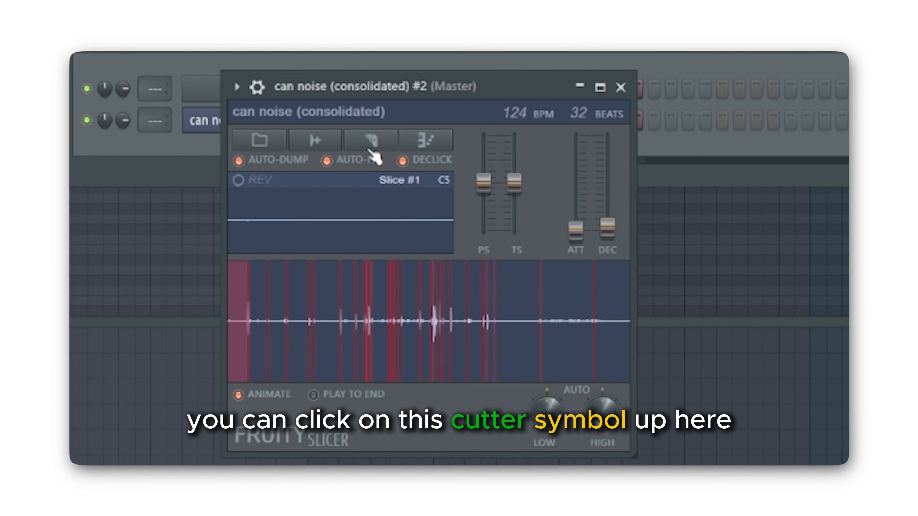
{"action": "left_click", "coordinate": [369, 148]}
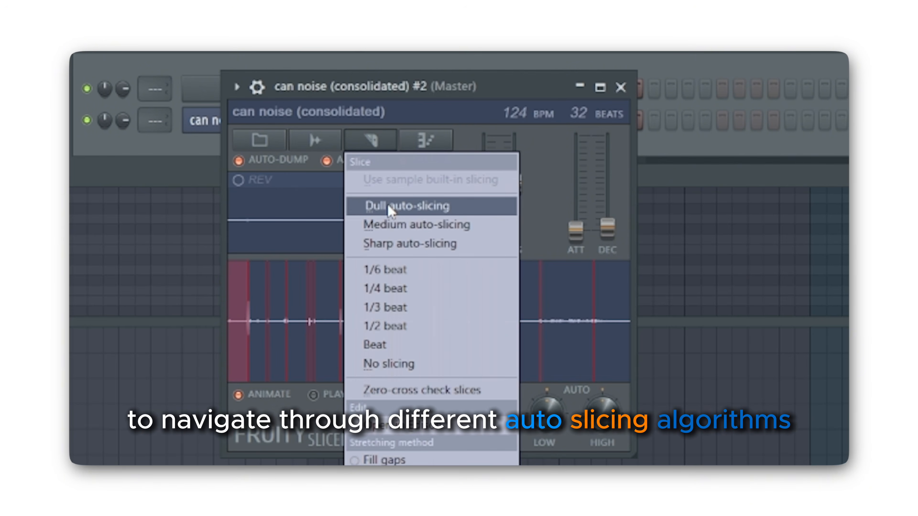
{"action": "left_click", "coordinate": [391, 207]}
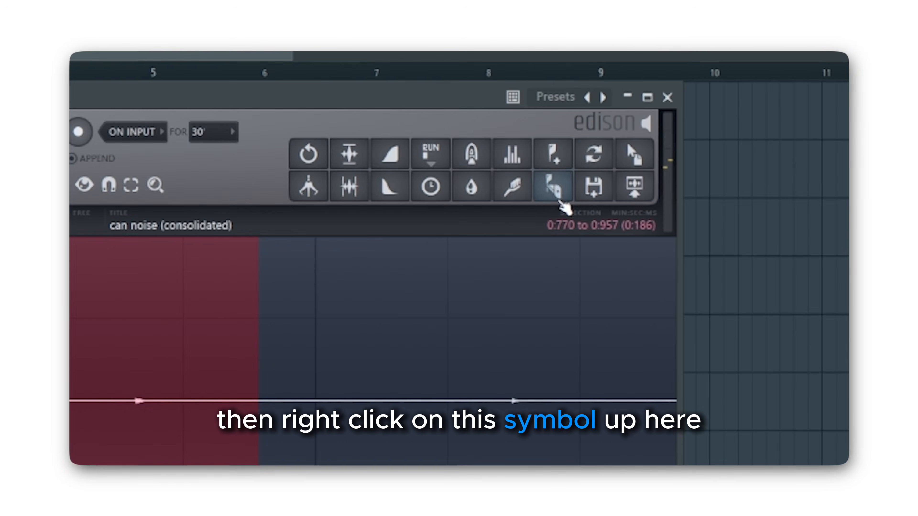
- Mark the selected hit of the consolidated can noise sample as a region in Edison, and select further hits along the waveform
{"action": "right_click", "coordinate": [555, 156]}
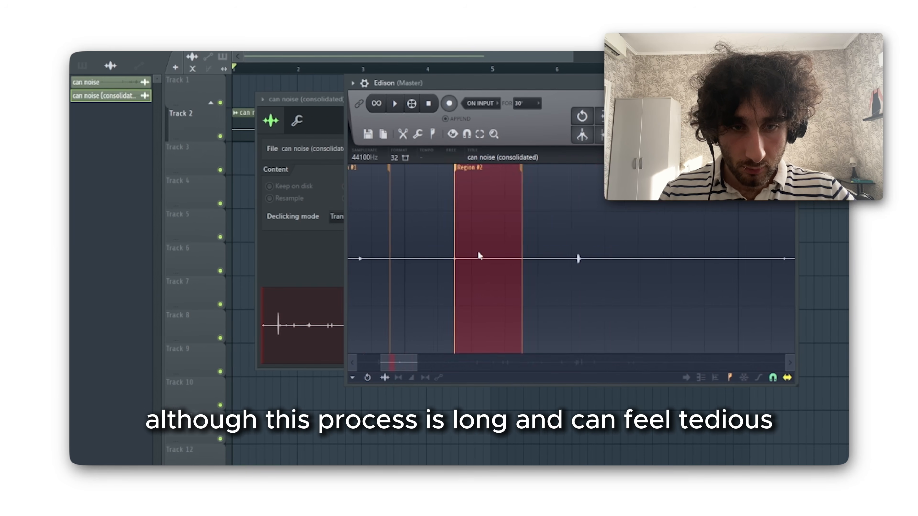
{"action": "left_click_drag", "start_coordinate": [470, 256], "coordinate": [636, 255]}
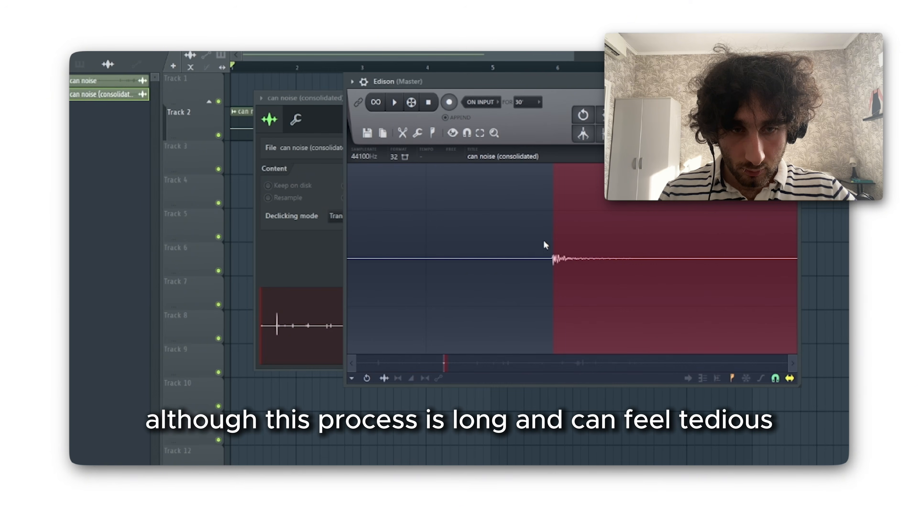
{"action": "left_click_drag", "start_coordinate": [499, 259], "coordinate": [590, 260]}
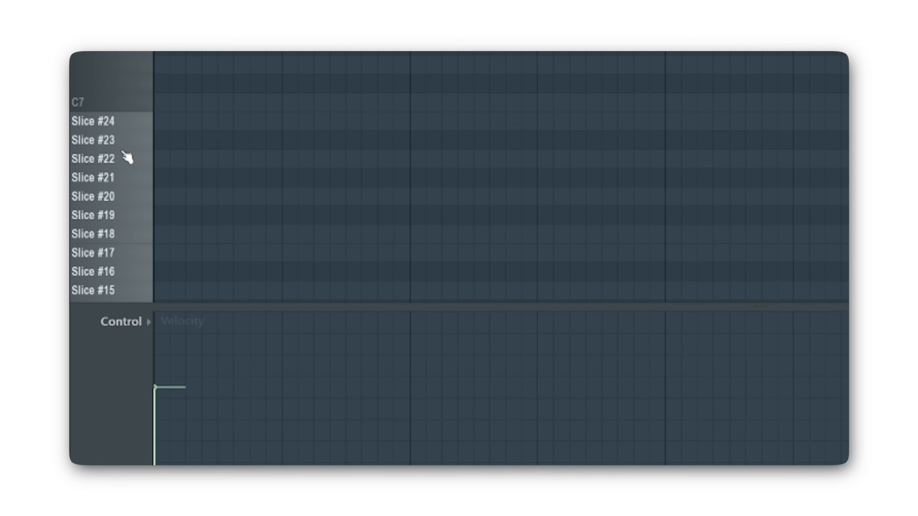
{"action": "scroll", "coordinate": [121, 175], "scroll_direction": "down", "scroll_amount": 3}
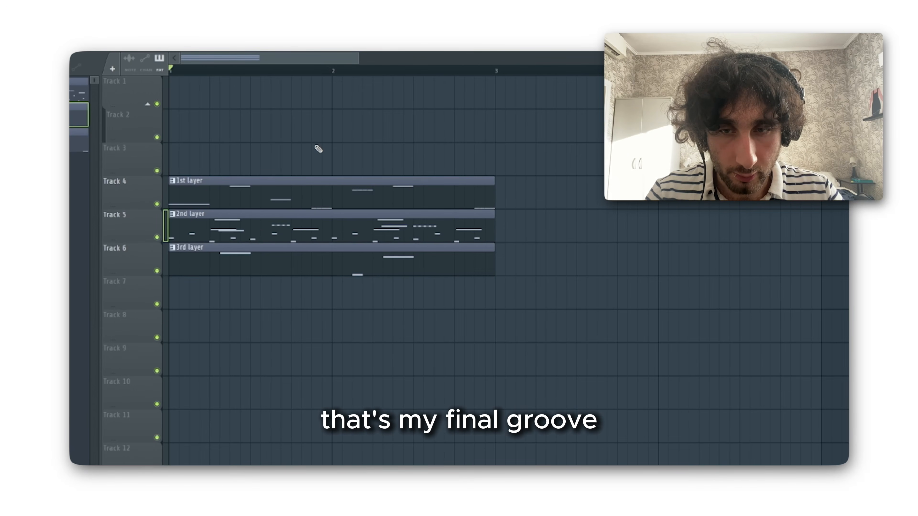
- Play back the groove made of the 1st, 2nd and 3rd layer patterns in the playlist
{"action": "key", "text": "space"}
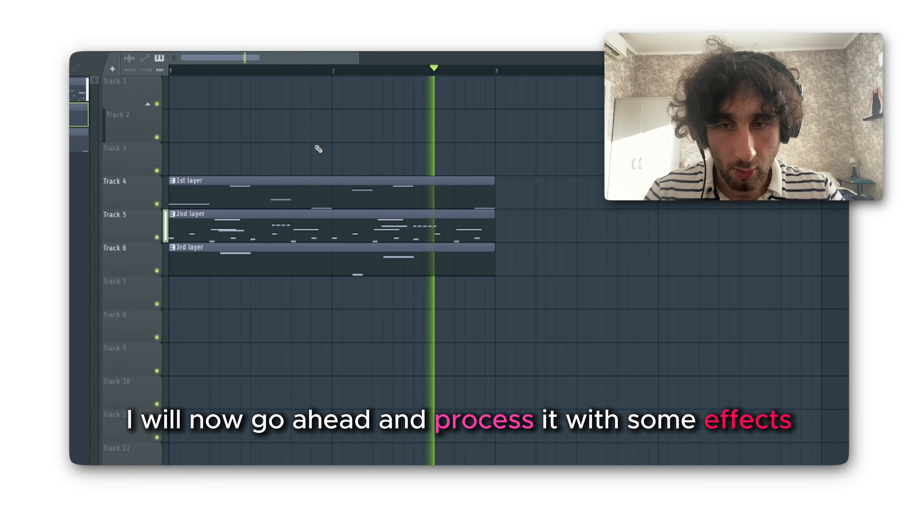
{"action": "key", "text": "space"}
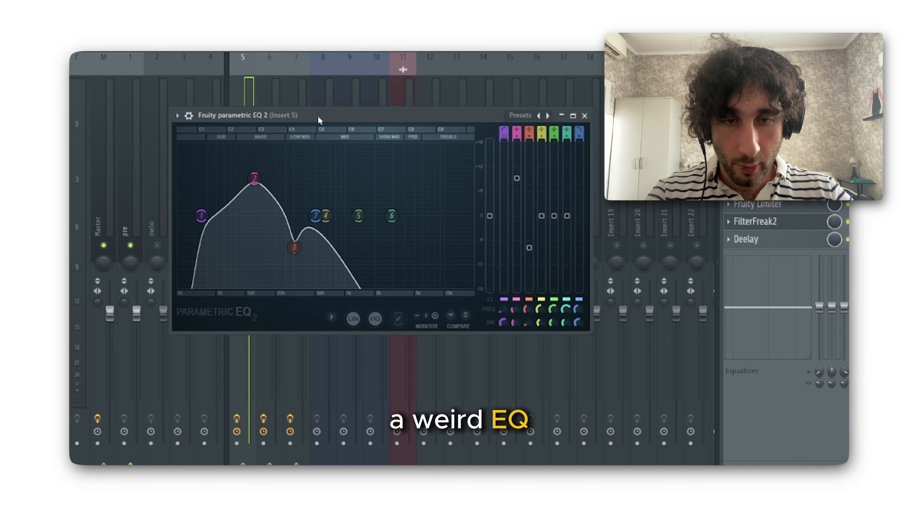
{"action": "left_click_drag", "start_coordinate": [318, 116], "coordinate": [326, 117]}
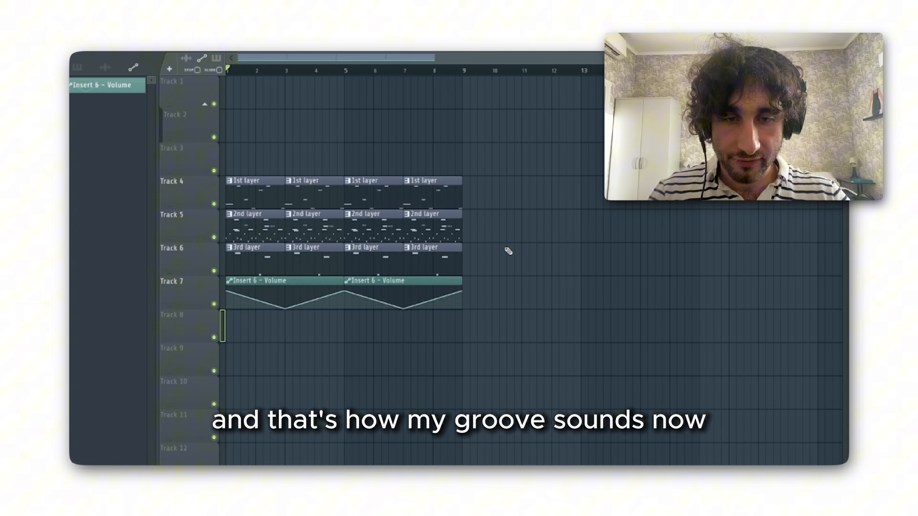
- Play back the processed groove with its three repeated layers and the Insert 6 volume automation
{"action": "key", "text": "space"}
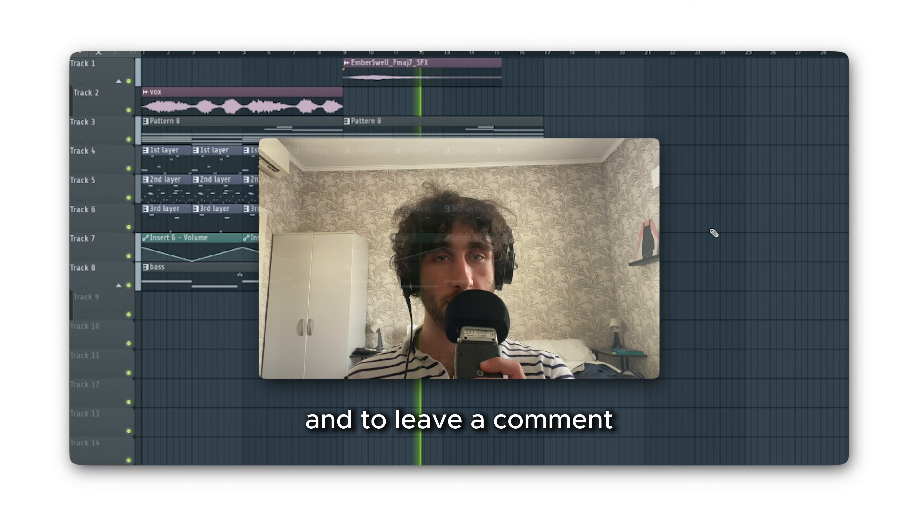
- Switch to the web browser and open the imagomeri.com website
{"action": "key", "text": "super+space"}
{"action": "type", "text": "imago"}
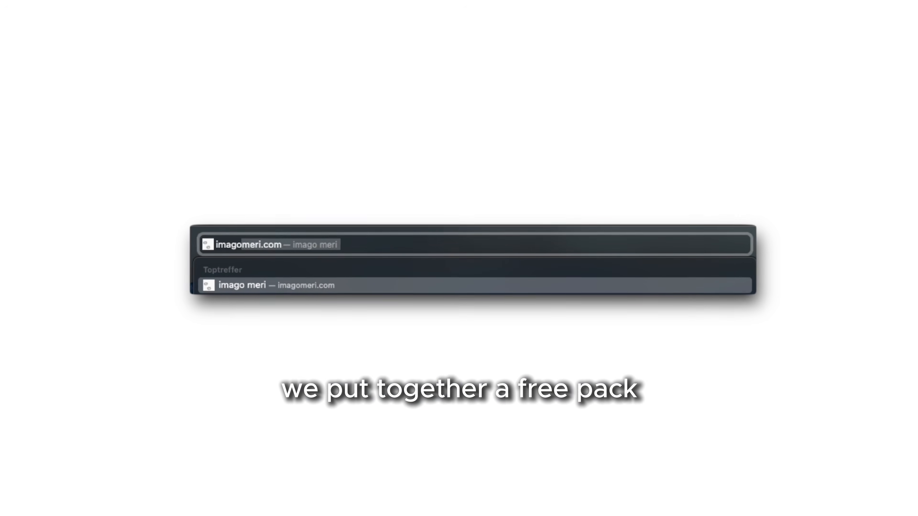
{"action": "key", "text": "Return"}
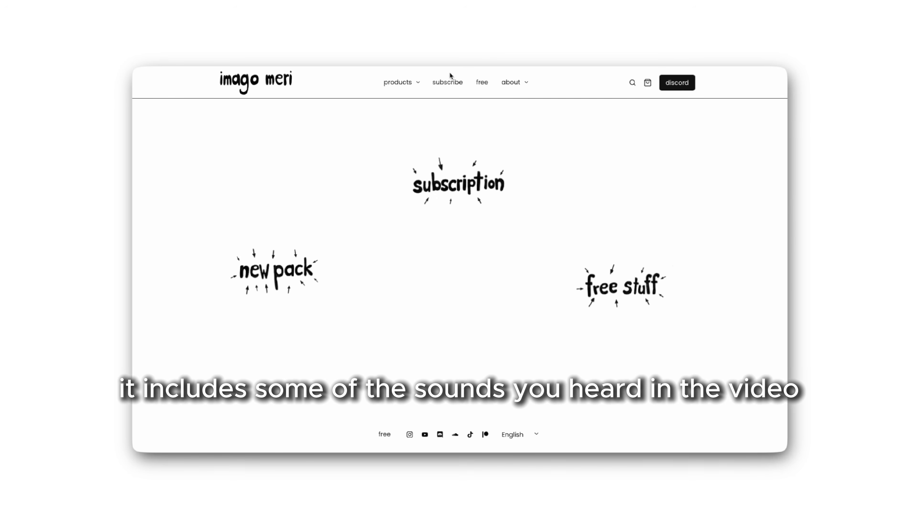
- Open the 24-11-08 pack among the site's free products and add it to the cart
{"action": "left_click", "coordinate": [482, 84]}
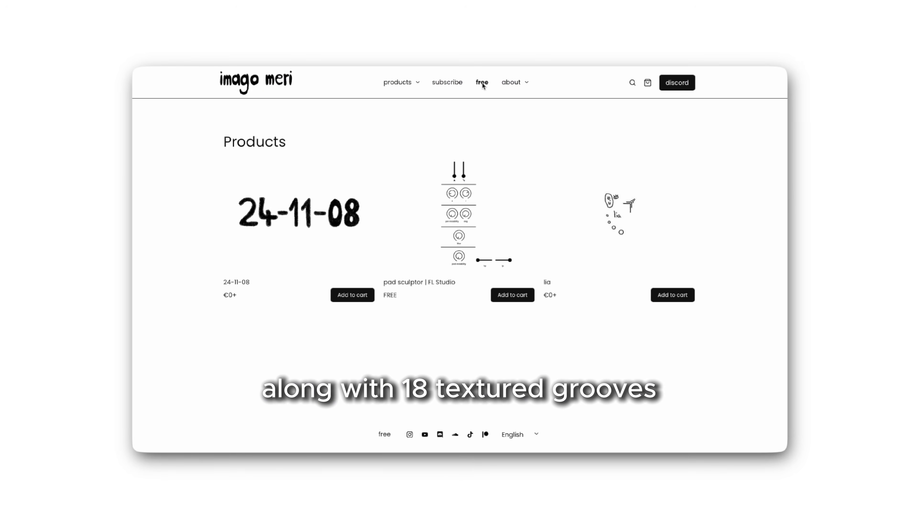
{"action": "left_click", "coordinate": [355, 205]}
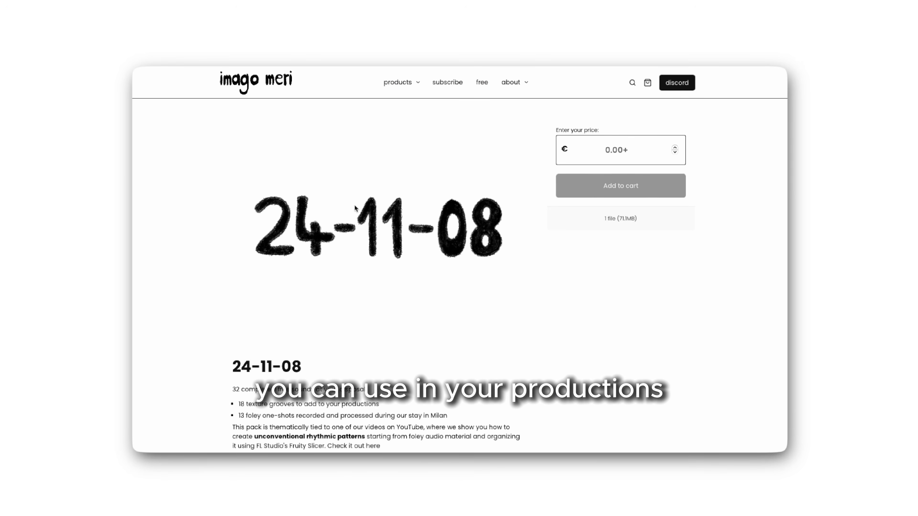
{"action": "left_click", "coordinate": [618, 191]}
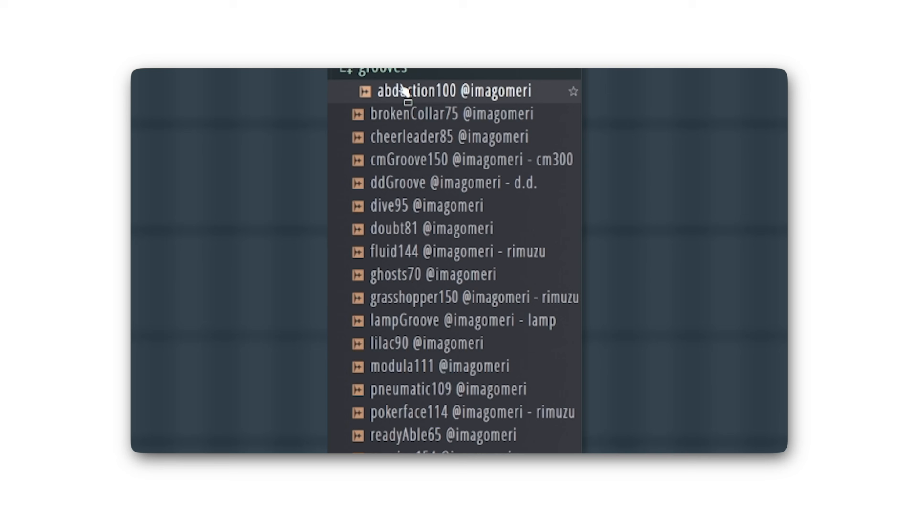
- In the FL Studio browser, audition the samples in the grooves folder from brokenCollar75 through dive95
{"action": "key", "text": "Down"}
{"action": "key", "text": "Down"}
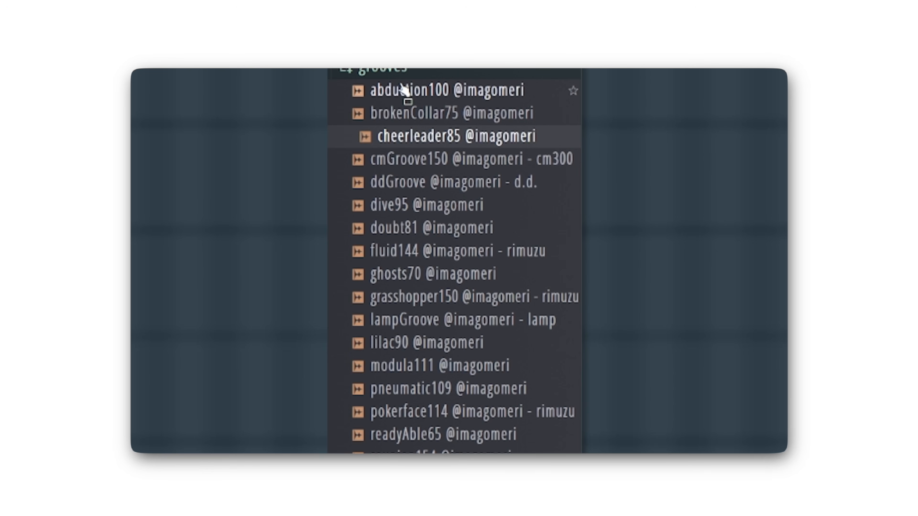
{"action": "key", "text": "Down"}
{"action": "key", "text": "Down"}
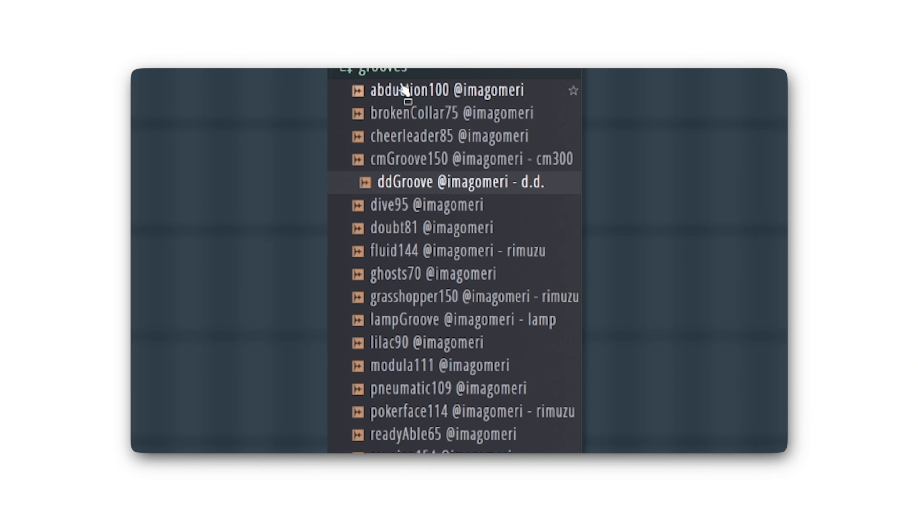
{"action": "key", "text": "Down"}
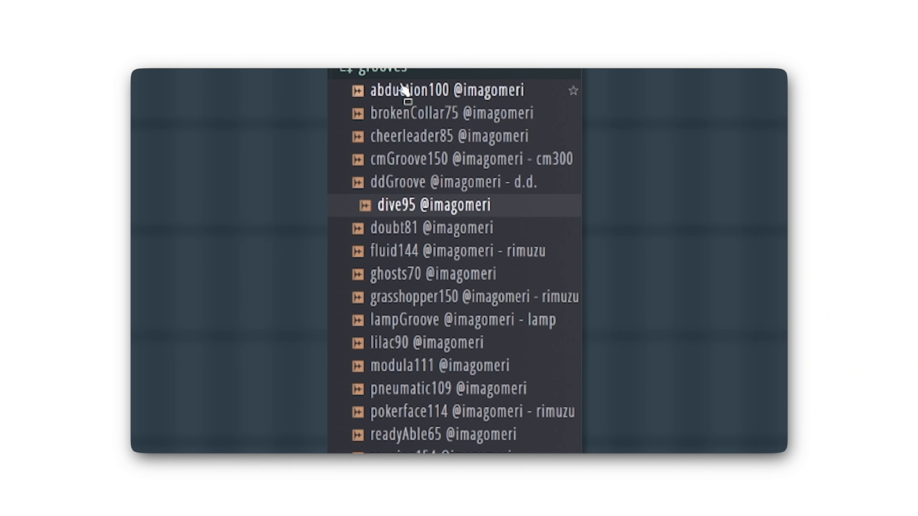
- Audition the tin can samples in the oneShots folder one after another, starting with tin can one shot 2
{"action": "key", "text": "Down"}
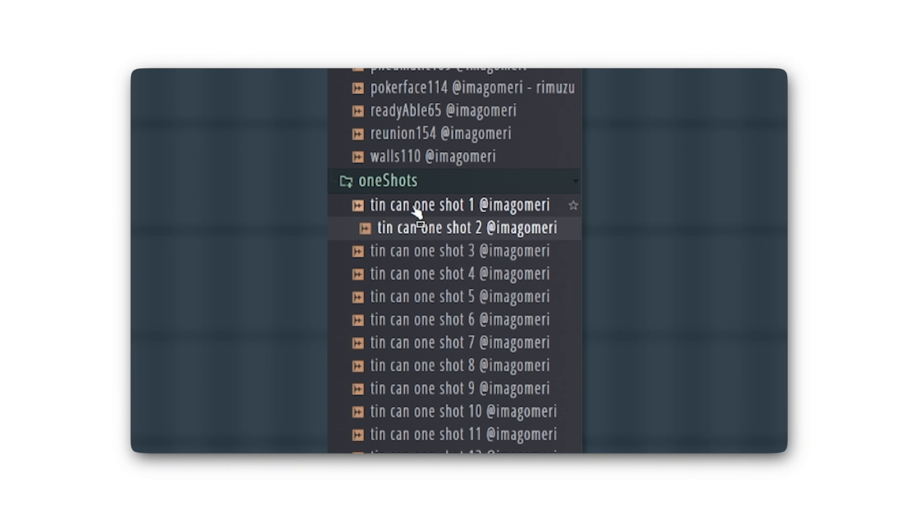
{"action": "key", "text": "Down"}
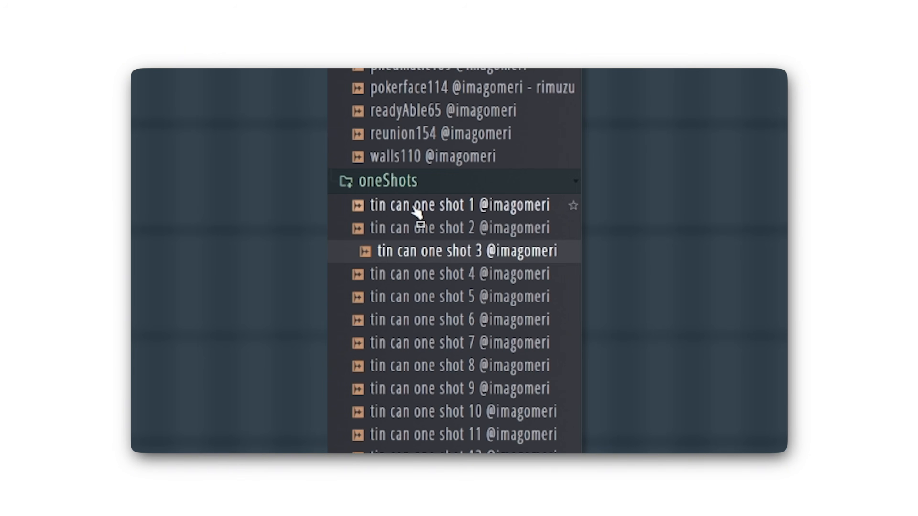
{"action": "key", "text": "Down"}
{"action": "key", "text": "Down"}
{"action": "key", "text": "Down"}
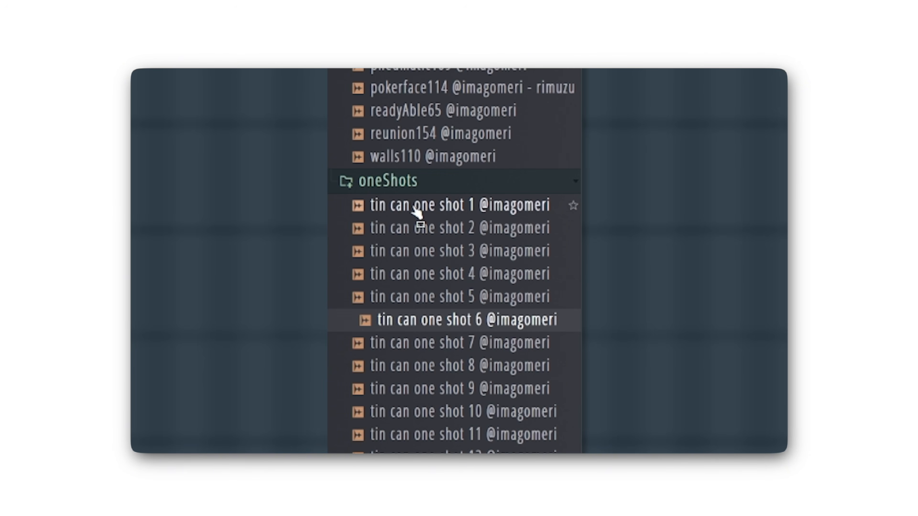
{"action": "key", "text": "Down"}
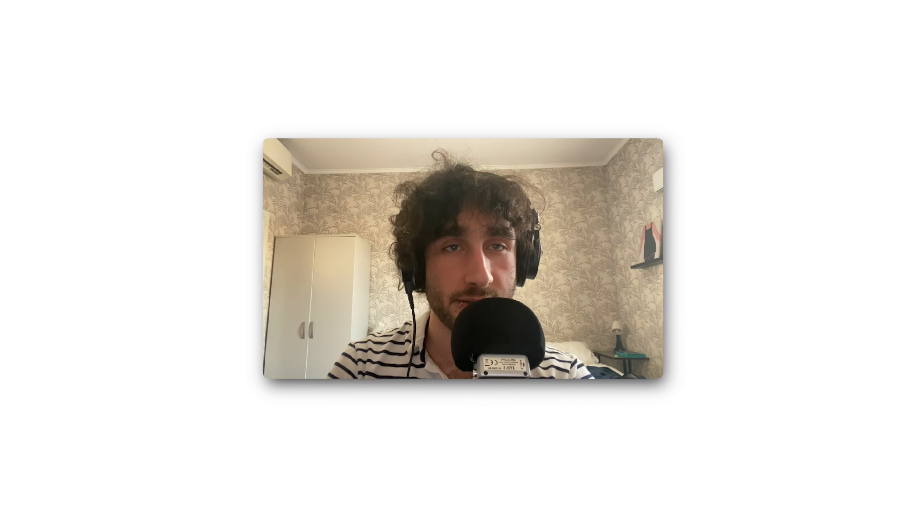